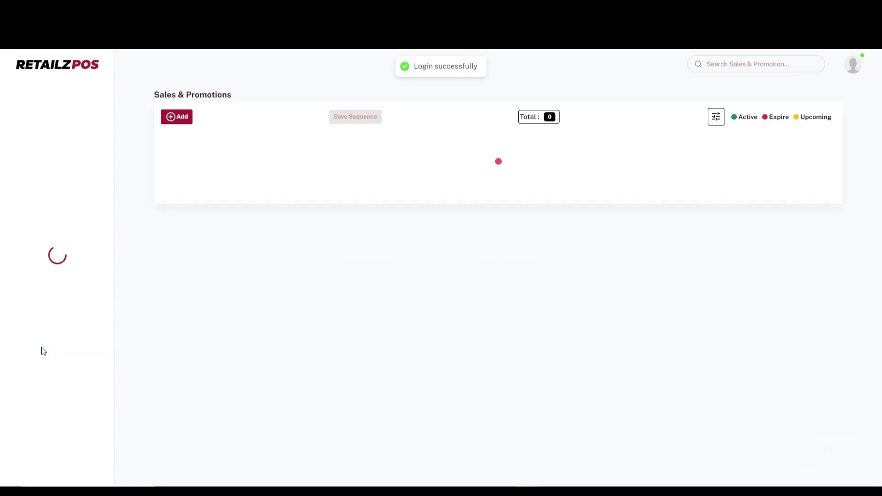
left_click(79, 111)
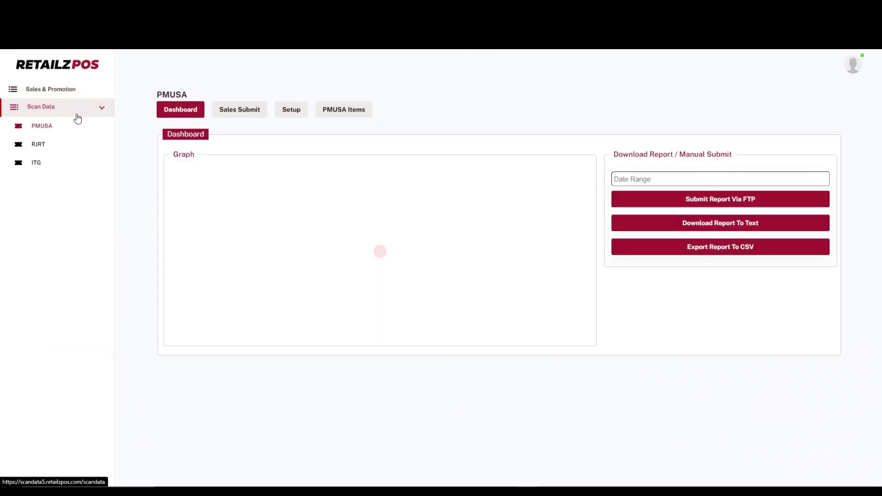
left_click(290, 110)
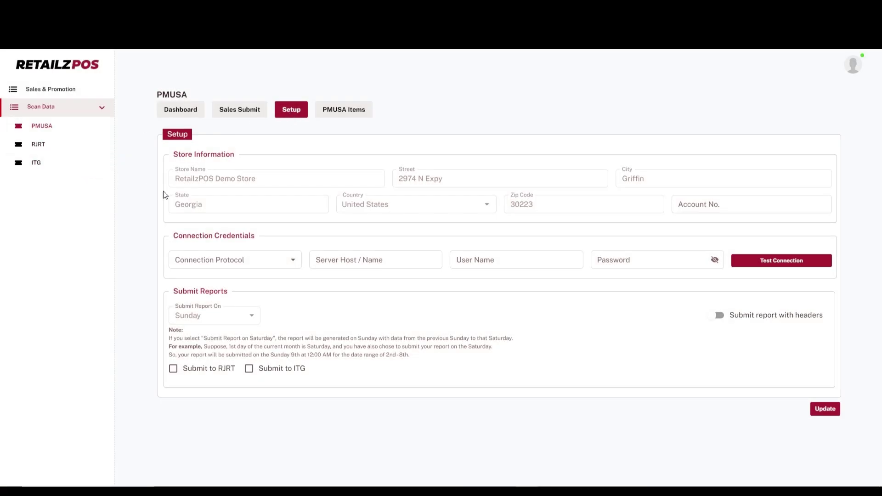
left_click(525, 256)
left_click(593, 262)
left_click(665, 240)
left_click(717, 204)
left_click(661, 216)
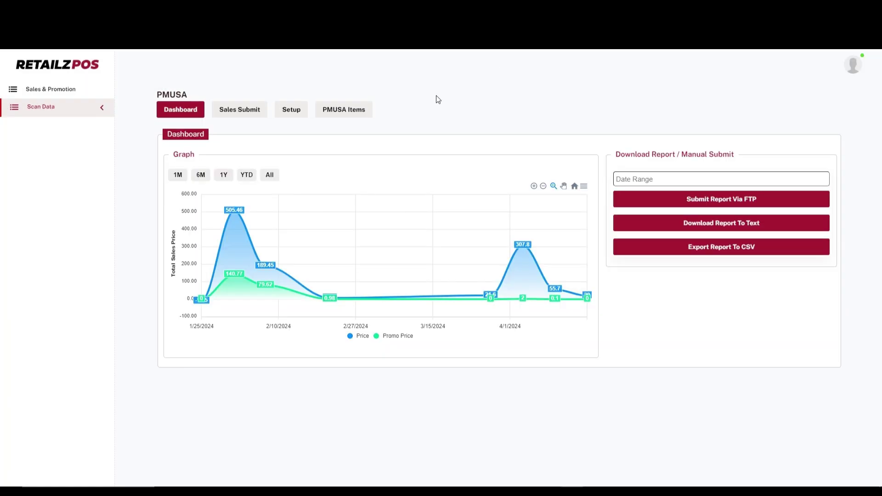
Step: Bring up the PMUSA Sales Submit list of weekly reports again, passing back through Setup
left_click(239, 115)
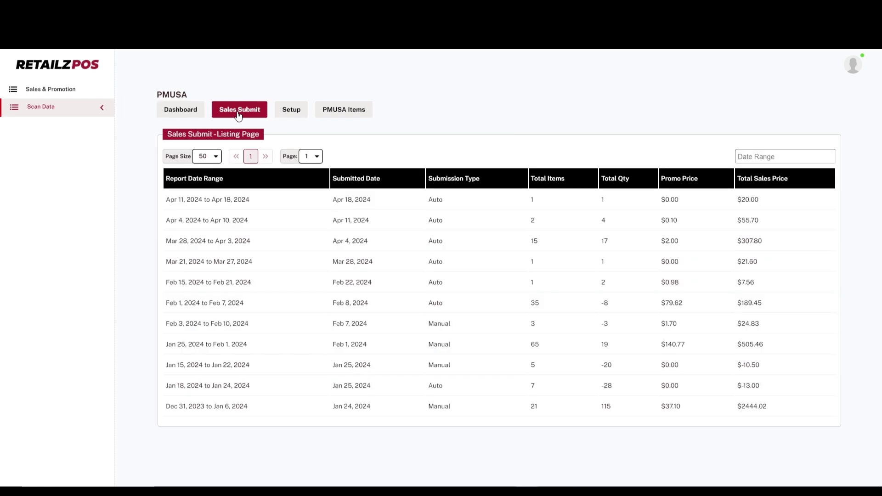
left_click(292, 110)
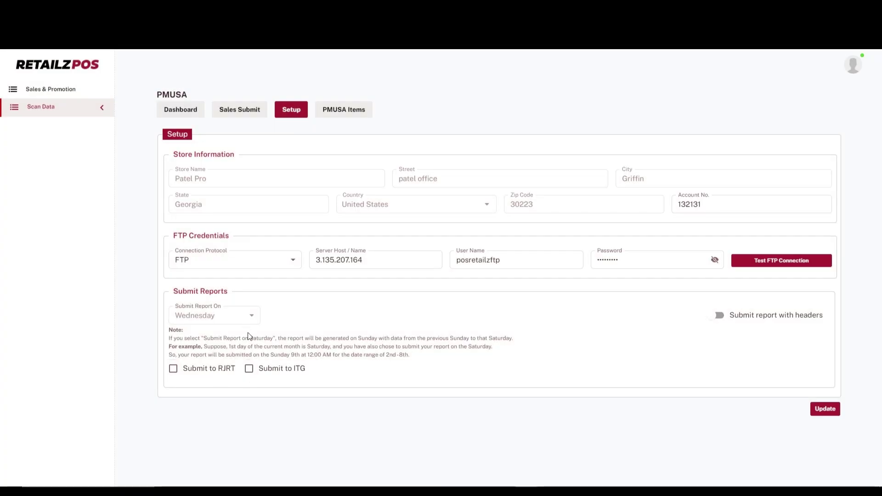
left_click(239, 111)
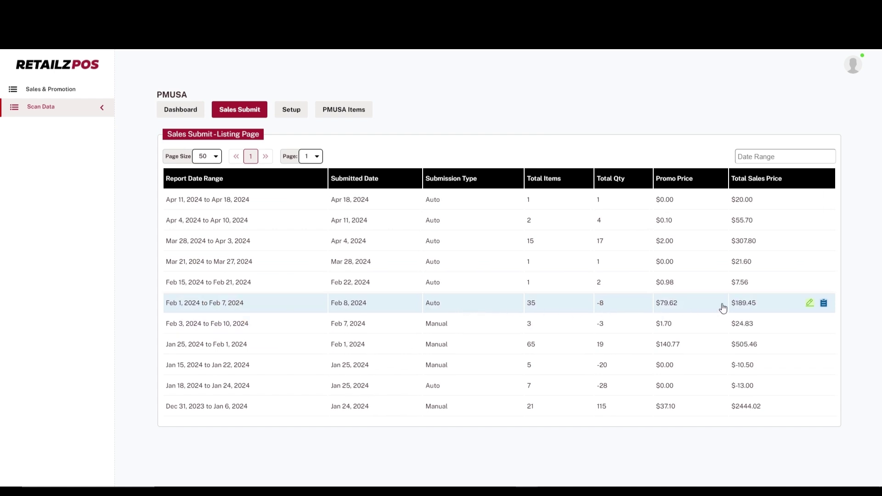
Step: Open the return amount entry for the Feb 1–7, 2024 report and close it without submitting
left_click(810, 305)
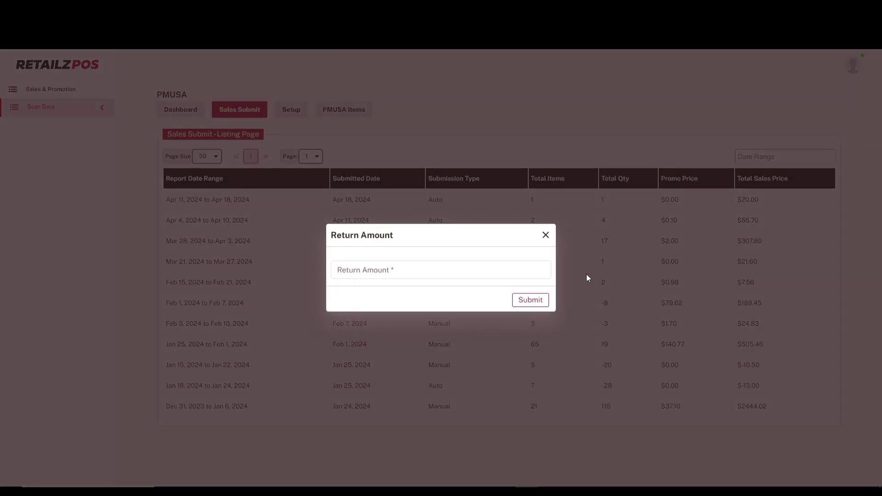
left_click(421, 276)
left_click_drag(329, 236, 395, 238)
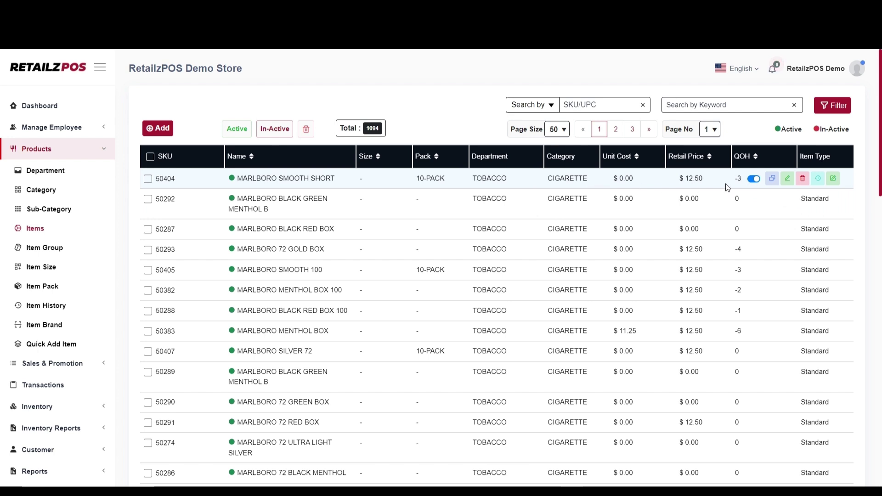
Step: Set MARLBORO SMOOTH SHORT's ScanData type to PMUSA on its General tab and save the item
left_click(787, 179)
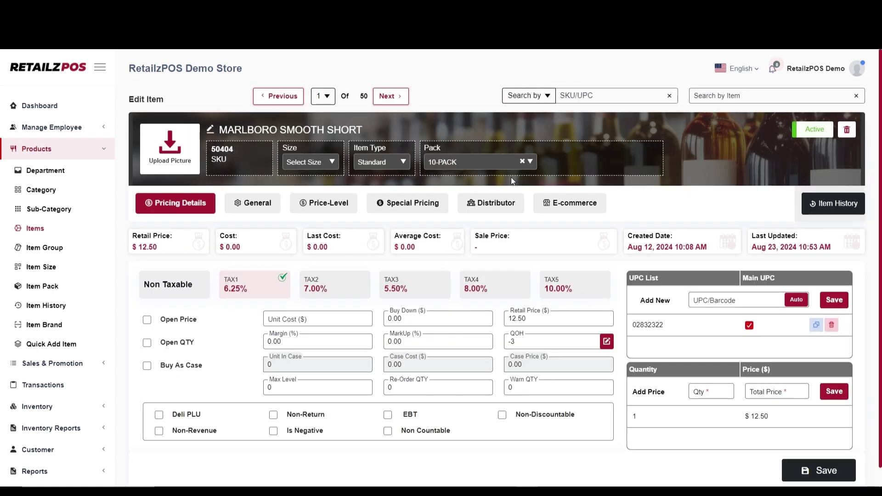
left_click(251, 206)
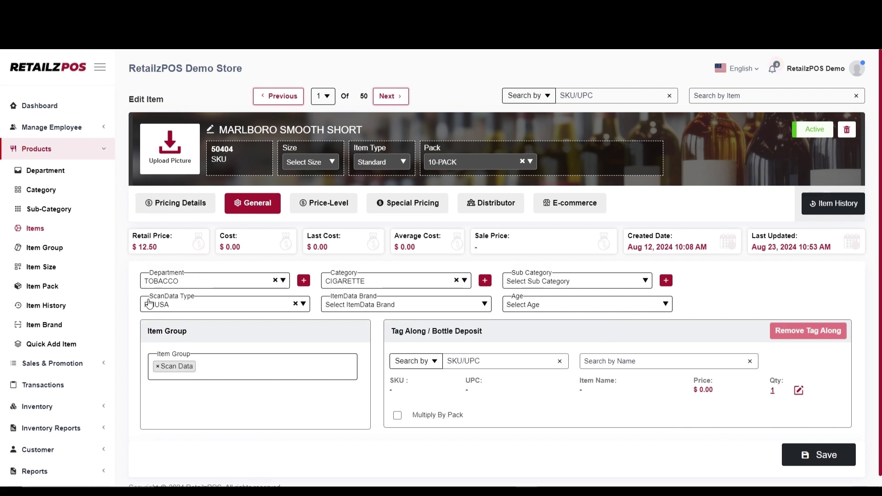
left_click(272, 304)
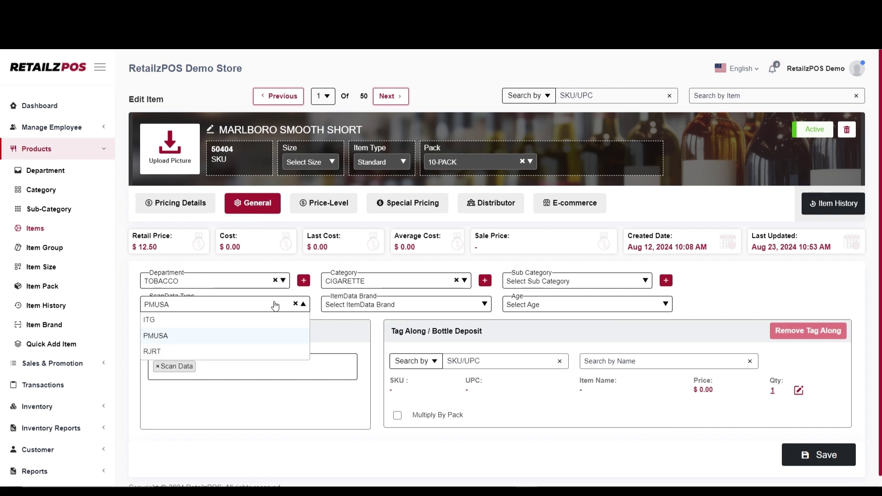
left_click(156, 336)
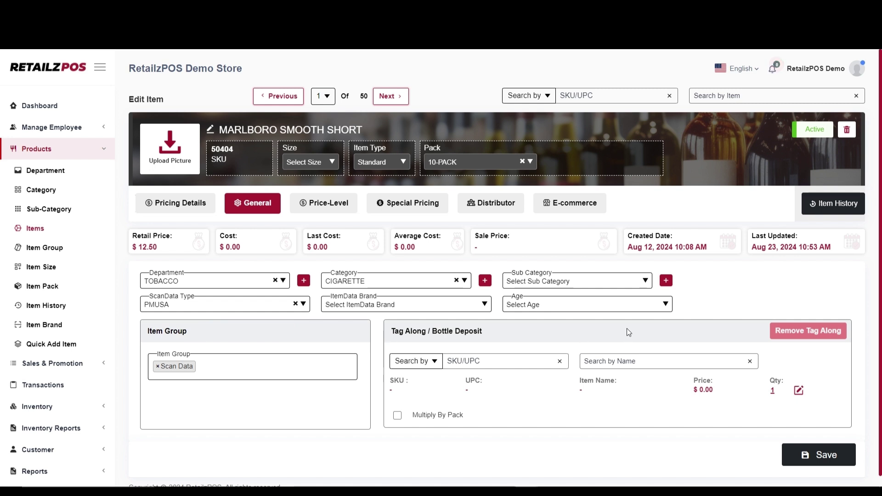
left_click(820, 456)
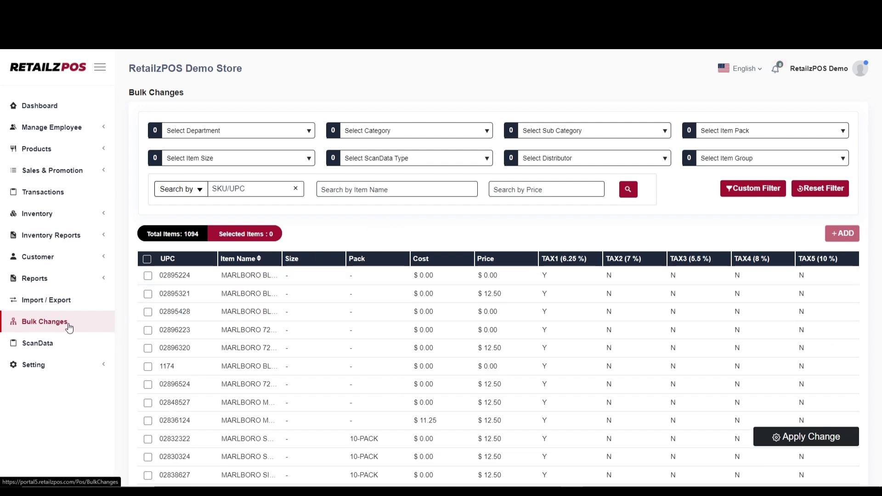
Step: Search 'marl' and add all 32 matching Marlboro items to the bulk change set
left_click(373, 190)
type("marl")
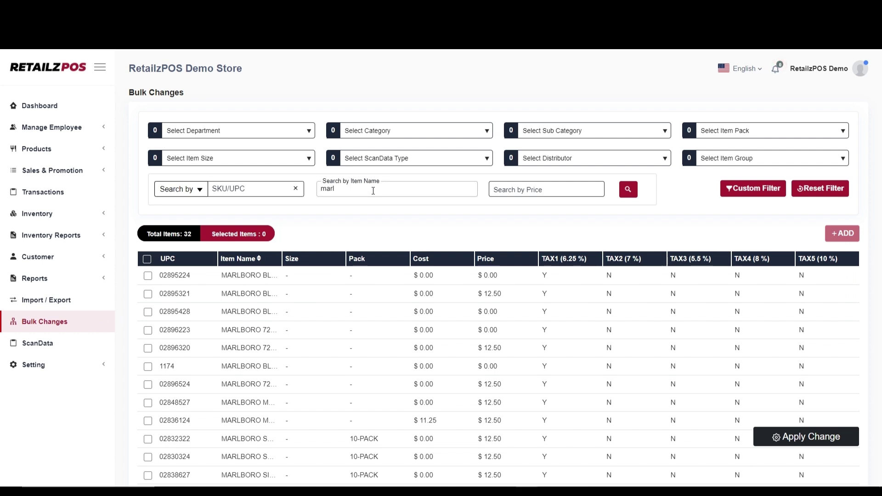
left_click(147, 259)
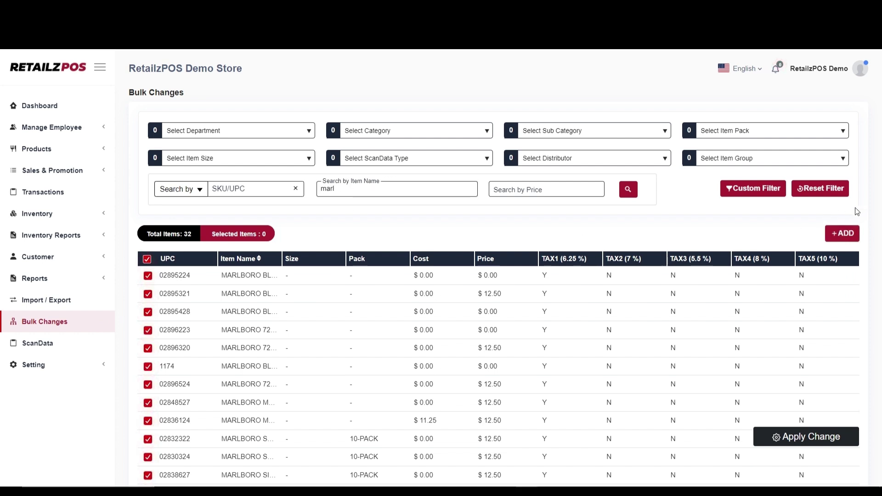
left_click(842, 233)
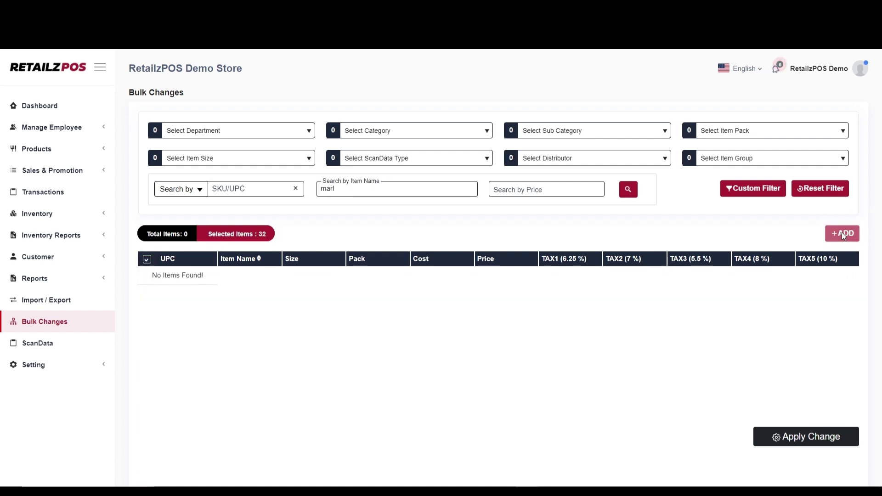
left_click(217, 237)
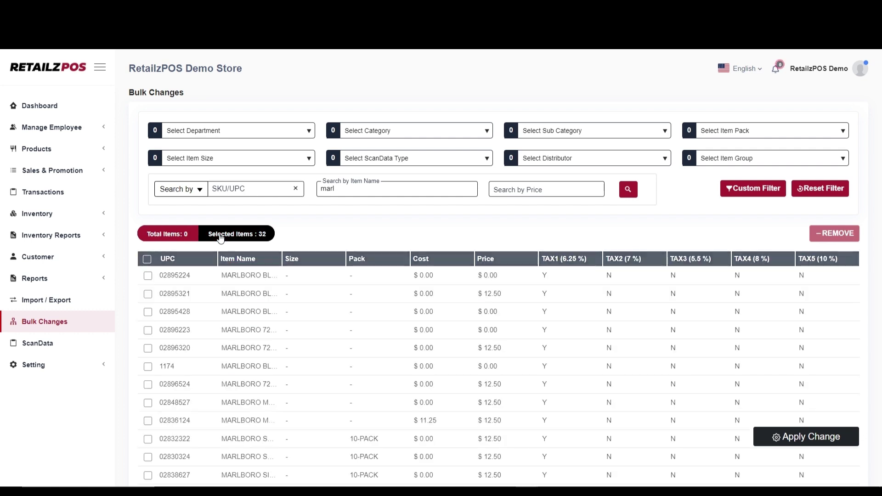
left_click(806, 438)
Step: Set ScanDataType to PMUSA under Item Features and apply it to the selected items
left_click(841, 108)
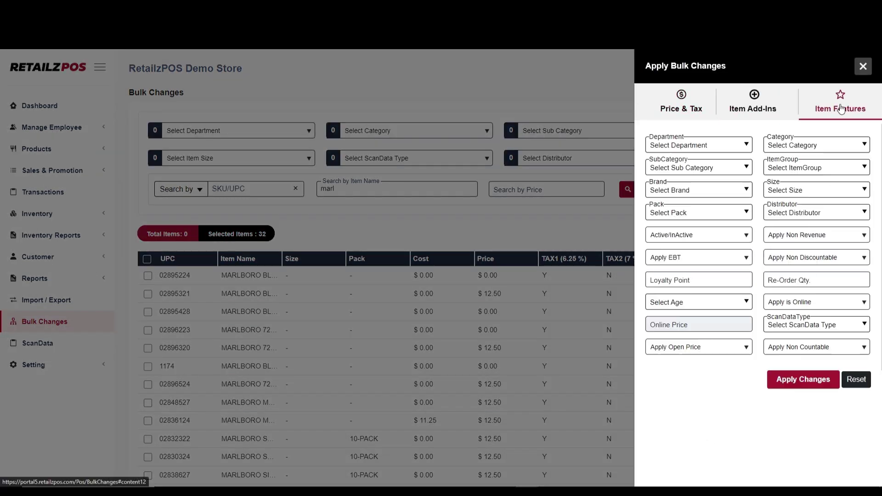
left_click(821, 327)
left_click(799, 370)
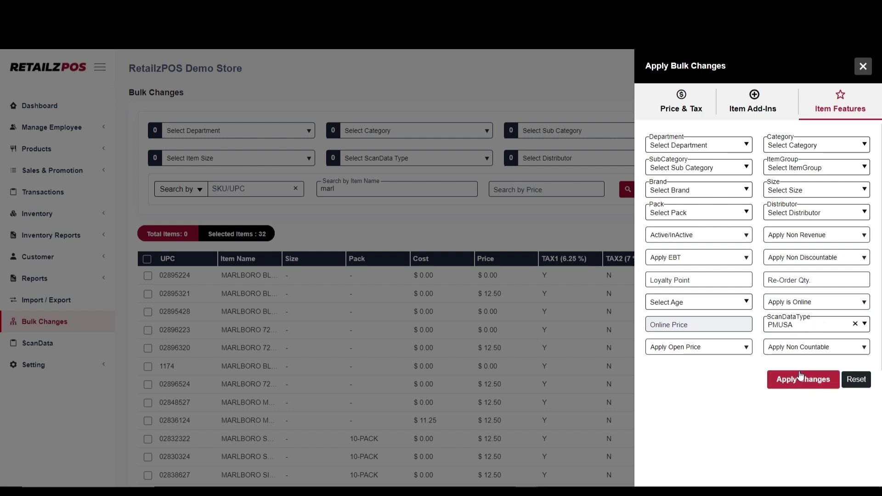
left_click(803, 380)
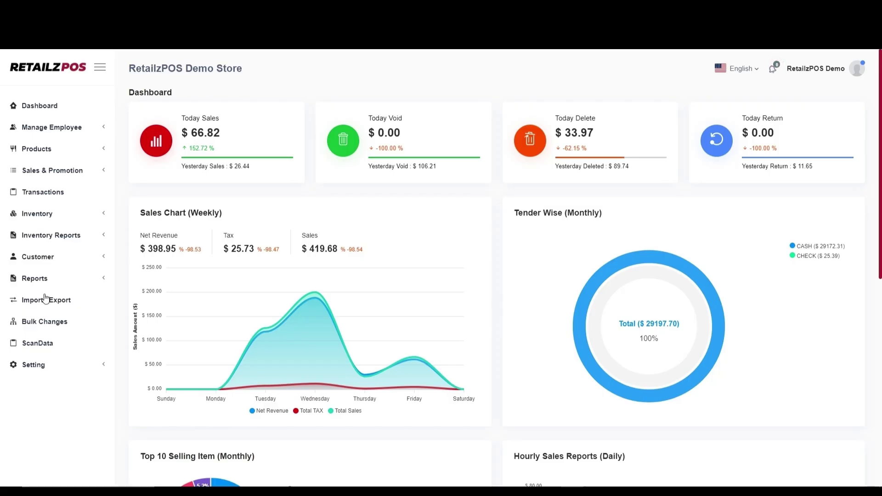
Step: Open the ScanData portal, showing 8 promotions including the expired PMUSA Scan Data discount
left_click(59, 349)
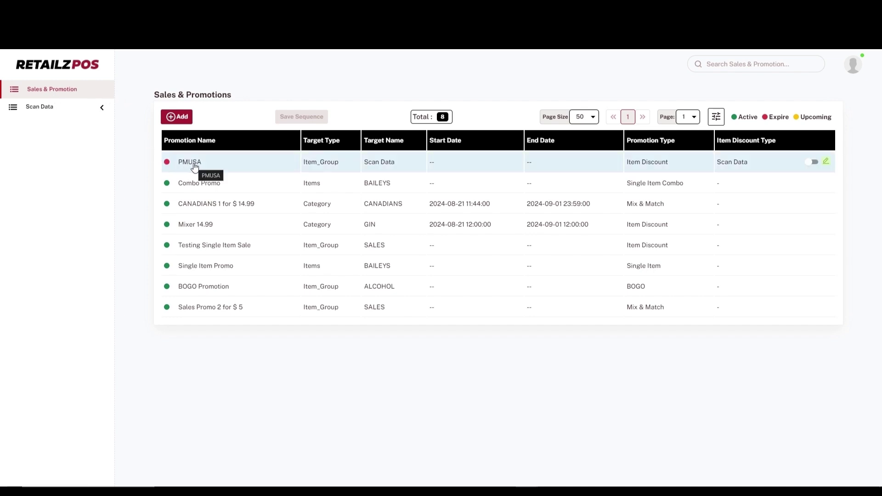
Step: Add a new promotion named 'PMUSA I'
left_click(177, 117)
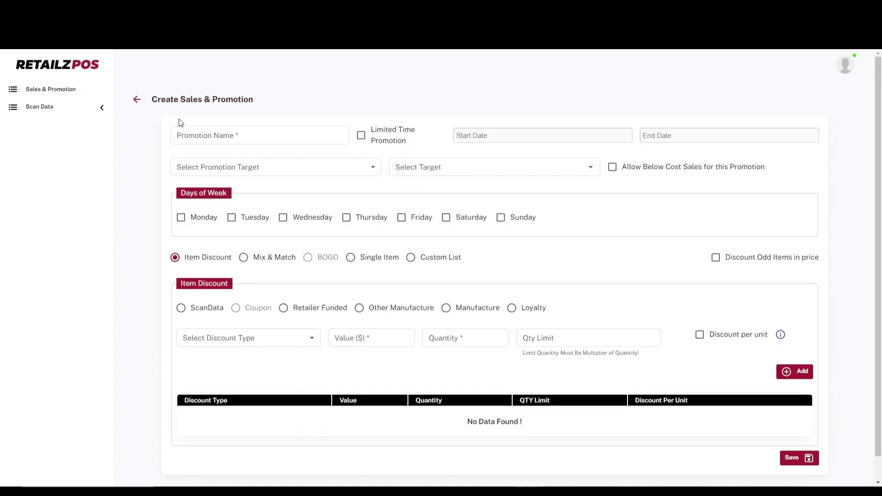
left_click(219, 135)
left_click(218, 135)
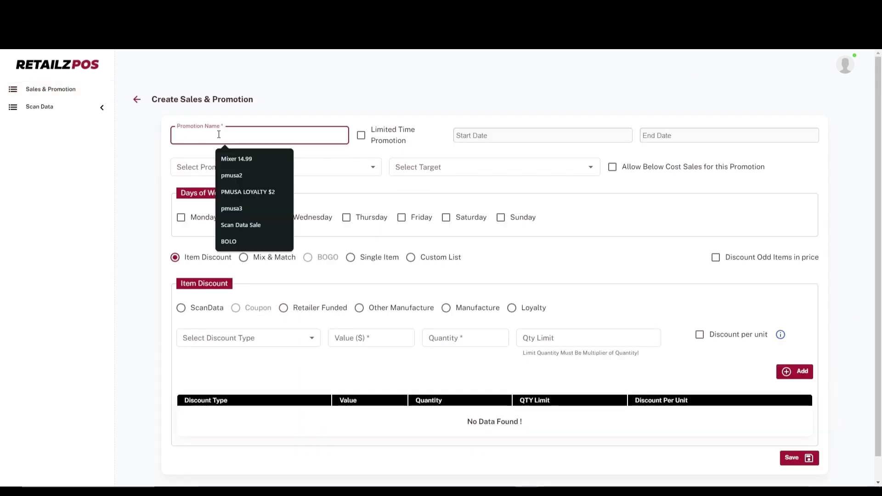
type("PMUSA I")
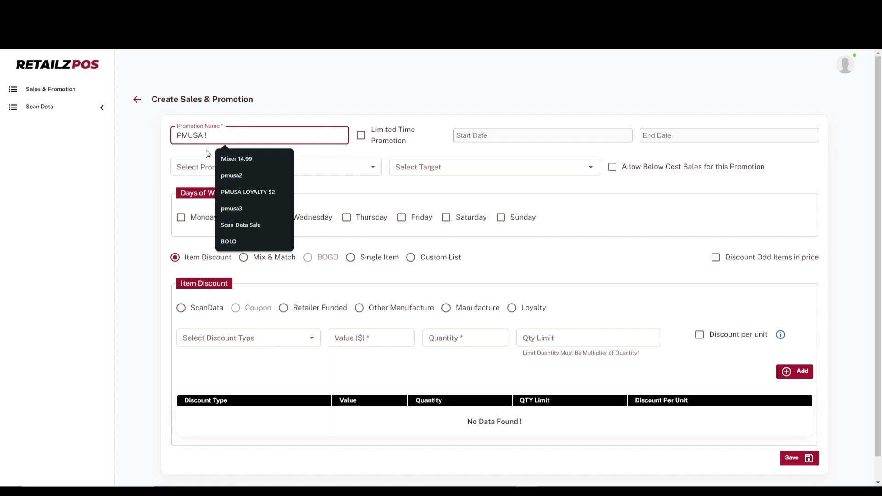
Step: Target the Scan Data item group and make it a ScanData item discount
left_click(231, 171)
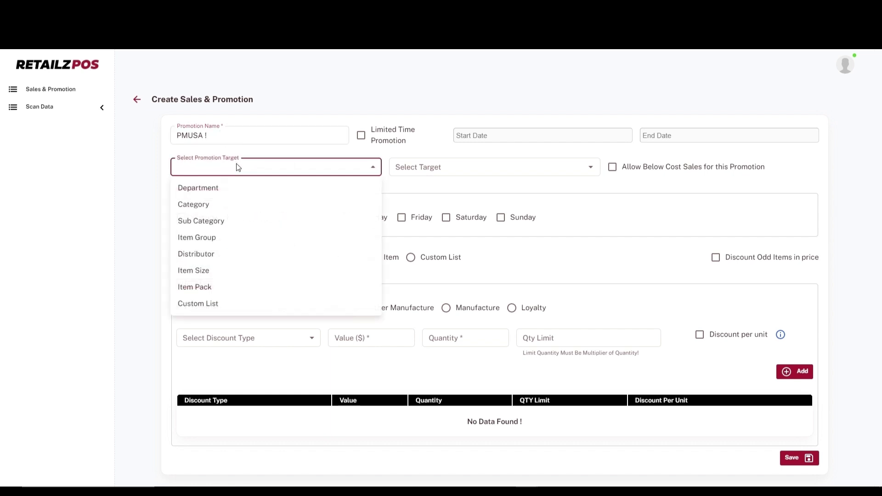
left_click(202, 237)
left_click(440, 168)
left_click(418, 320)
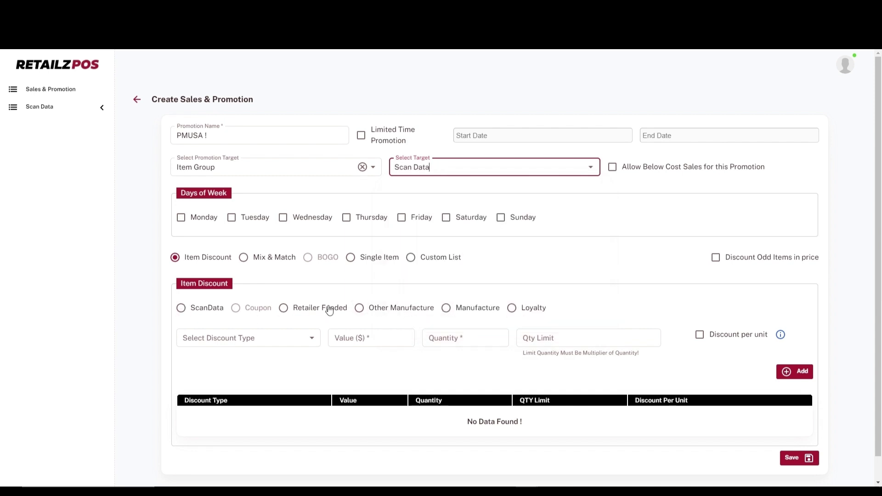
left_click(181, 309)
left_click(236, 340)
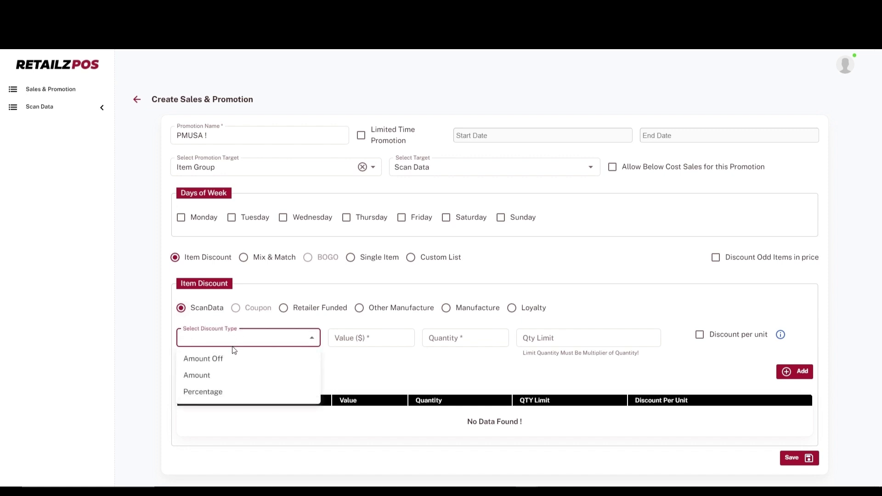
Step: Add an Amount Off 0.5 per-unit discount for quantity 2 and save the promotion
left_click(226, 359)
left_click(350, 338)
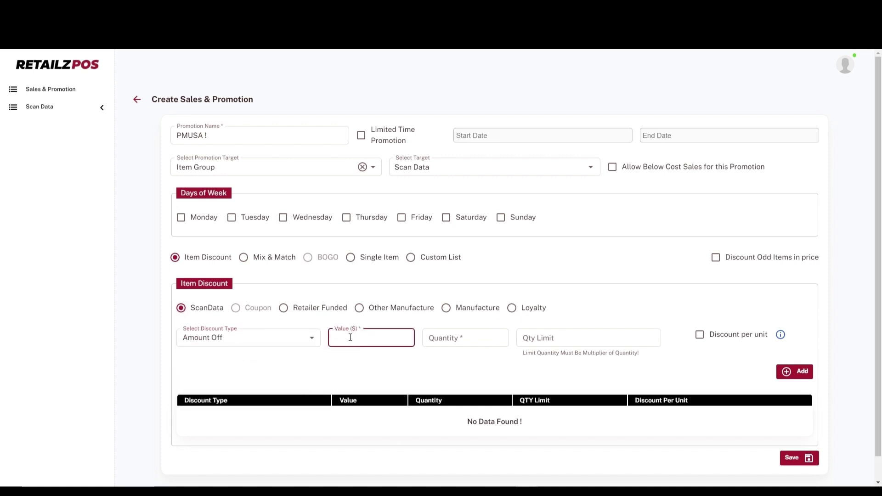
left_click(458, 338)
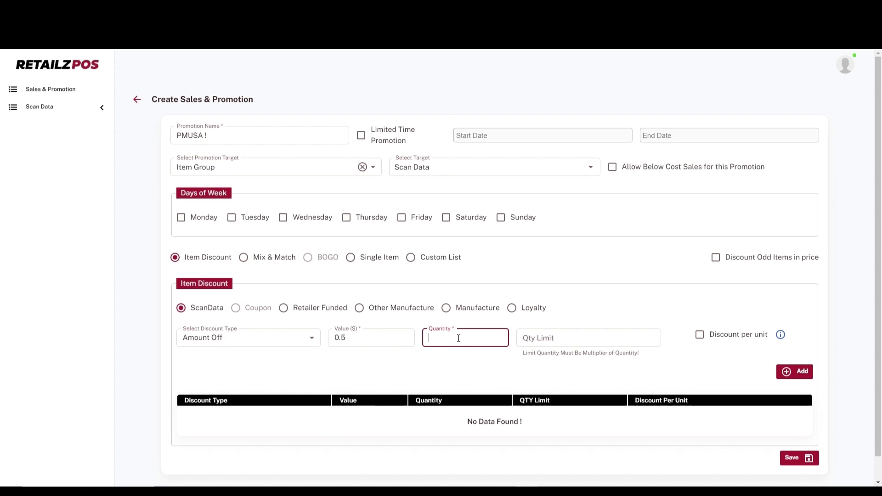
left_click(700, 336)
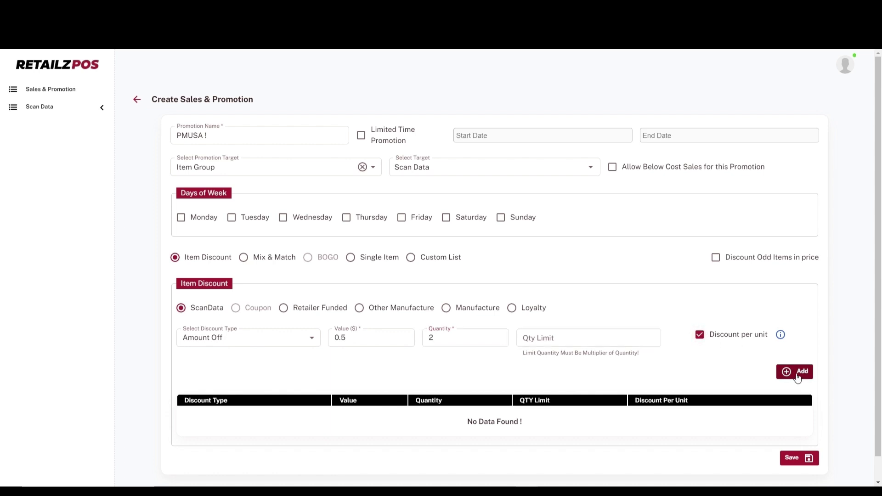
left_click(797, 377)
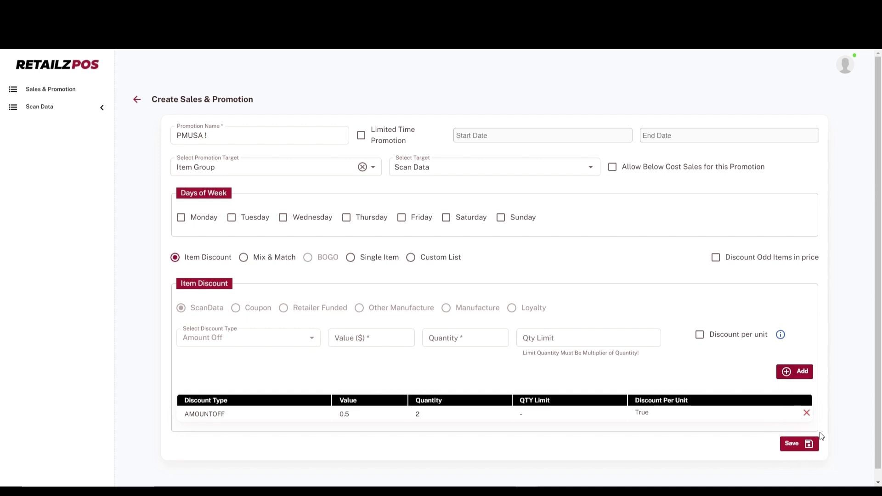
left_click(796, 445)
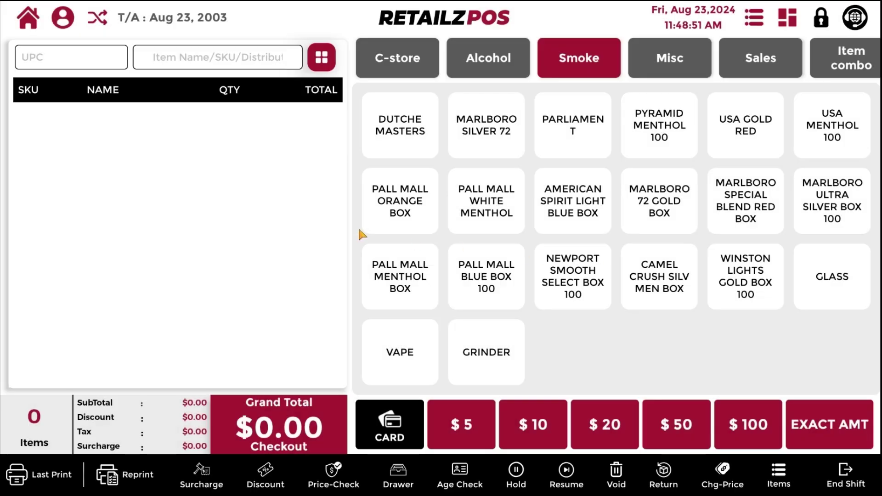
Step: Search 'marlboro' at the register and ring up two MARLBORO MENTHOL SILVER BOX packs
left_click(213, 66)
type("marlboro")
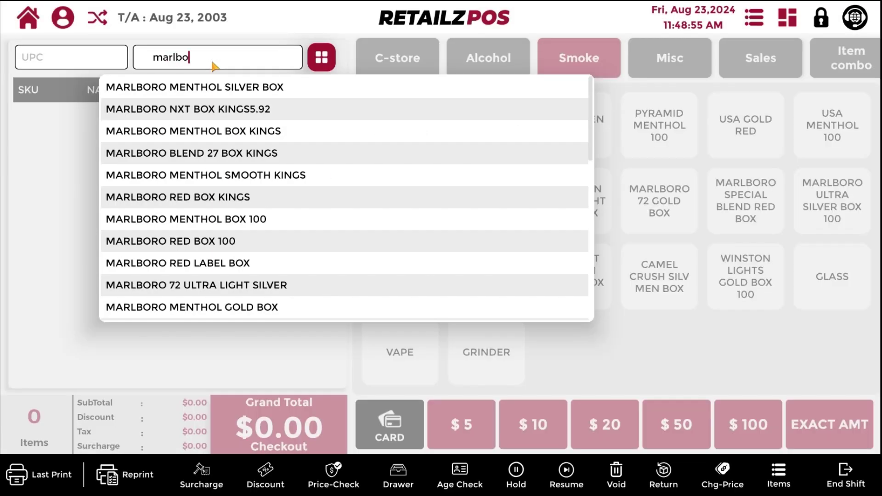
left_click(213, 88)
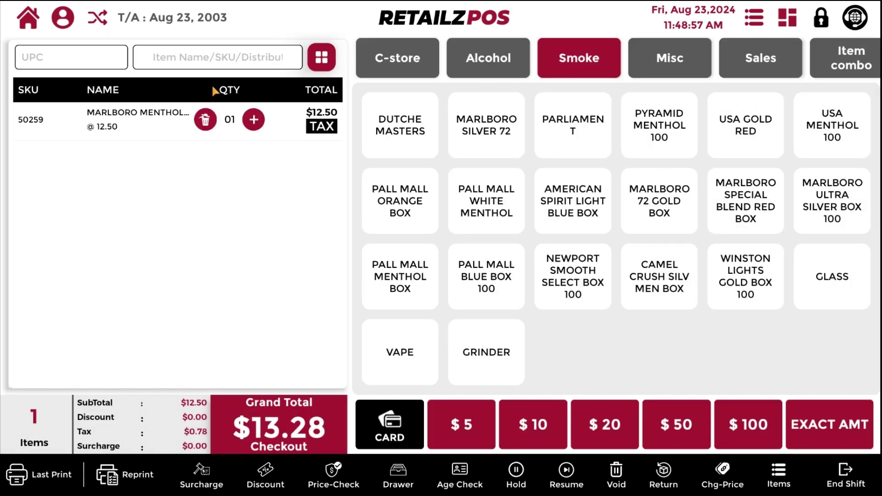
left_click(254, 121)
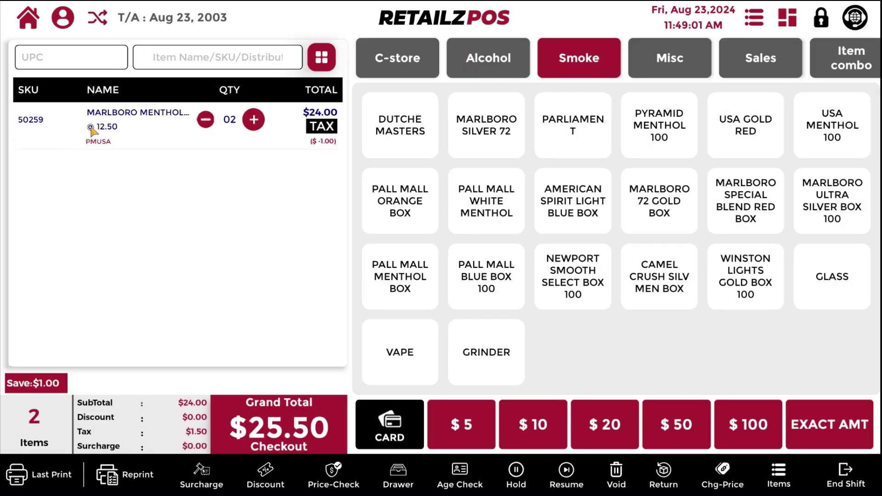